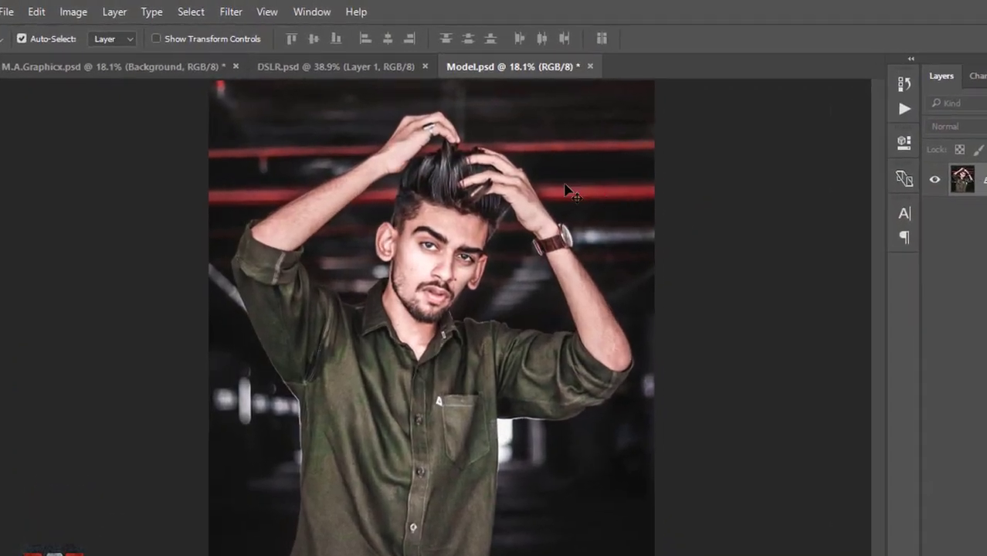
Apply a Camera Raw Filter with Reds saturation +100 and Yellows and Greens -100
left_click(232, 12)
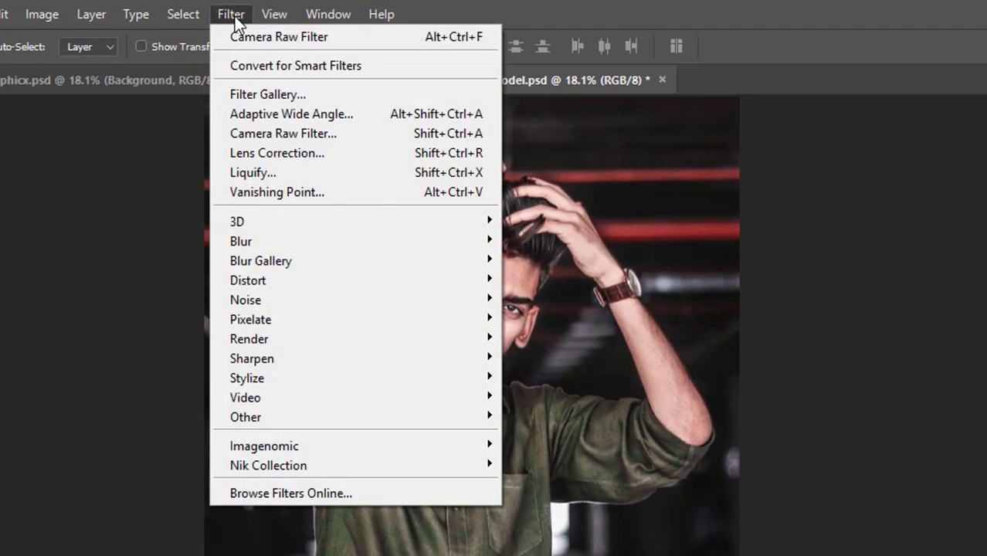
left_click(349, 143)
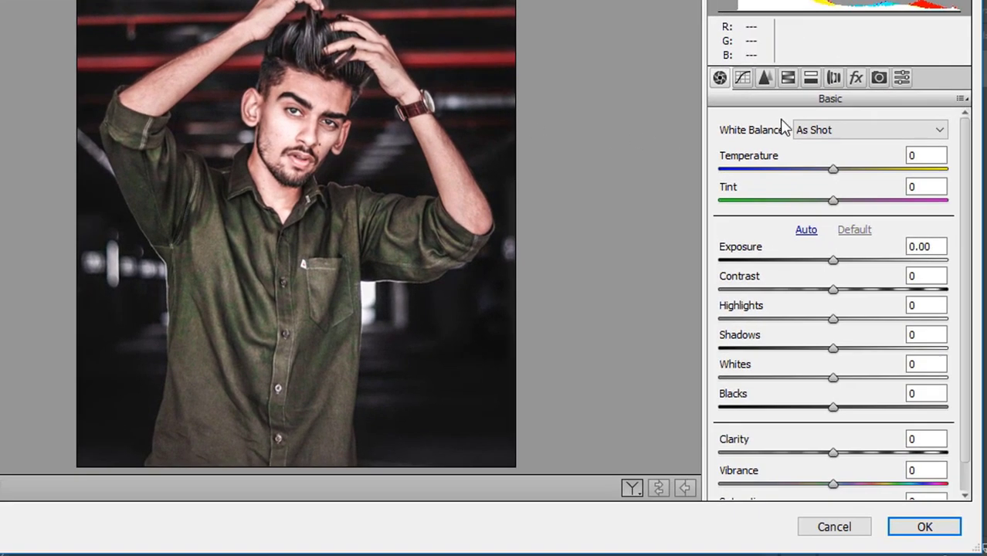
left_click(788, 78)
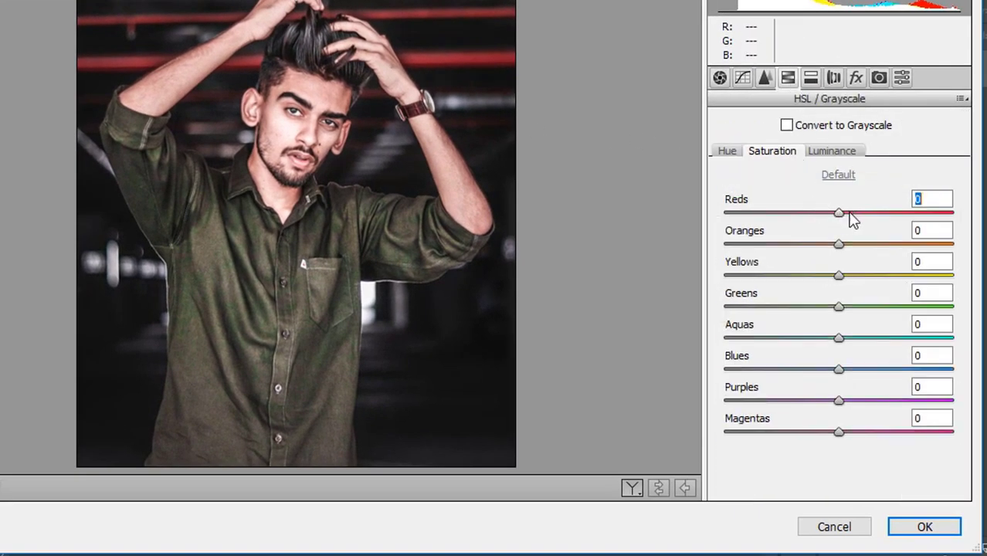
left_click_drag(850, 215, 958, 220)
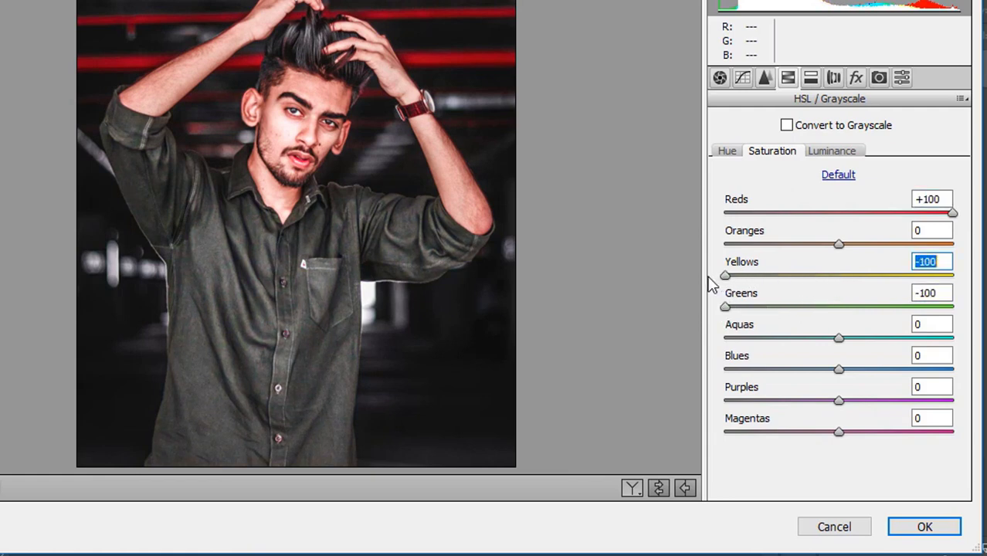
left_click(927, 522)
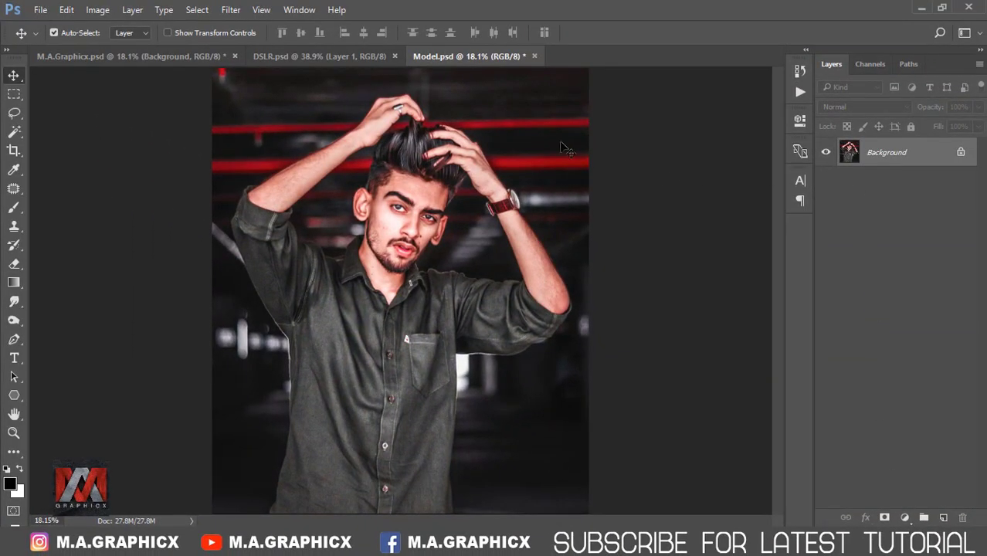
Drag the Canon camera from DSLR.psd into Model.psd, rotate it 90° counter-clockwise over the chest
left_click(384, 55)
mouse_move(426, 168)
left_mouse_down()
mouse_move(485, 62)
mouse_move(421, 242)
left_mouse_up()
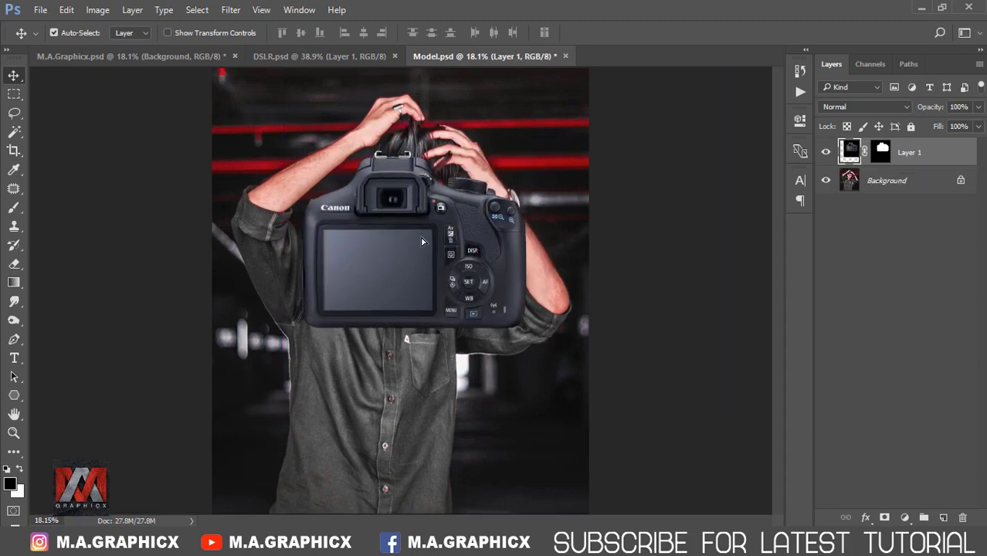
key("ctrl+t")
right_click(422, 241)
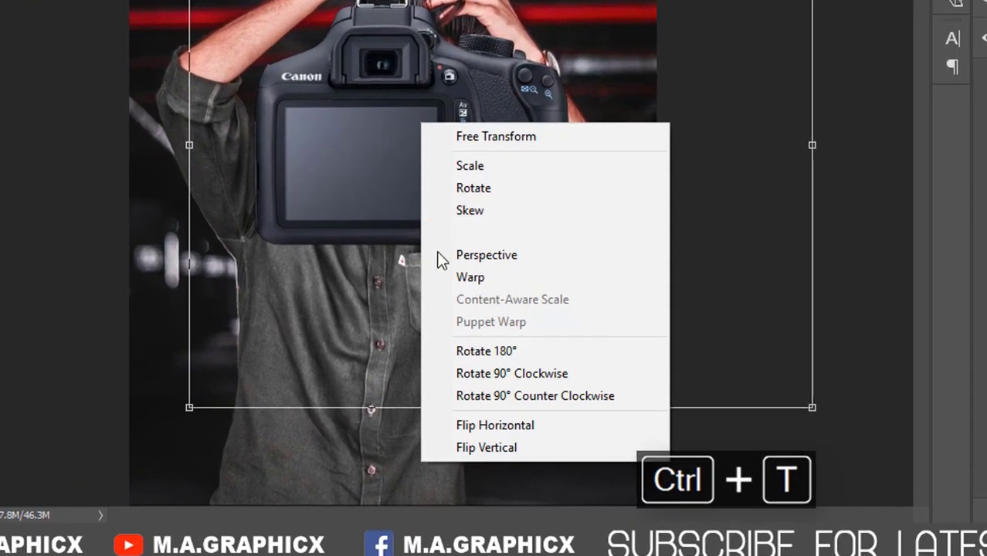
left_click(593, 394)
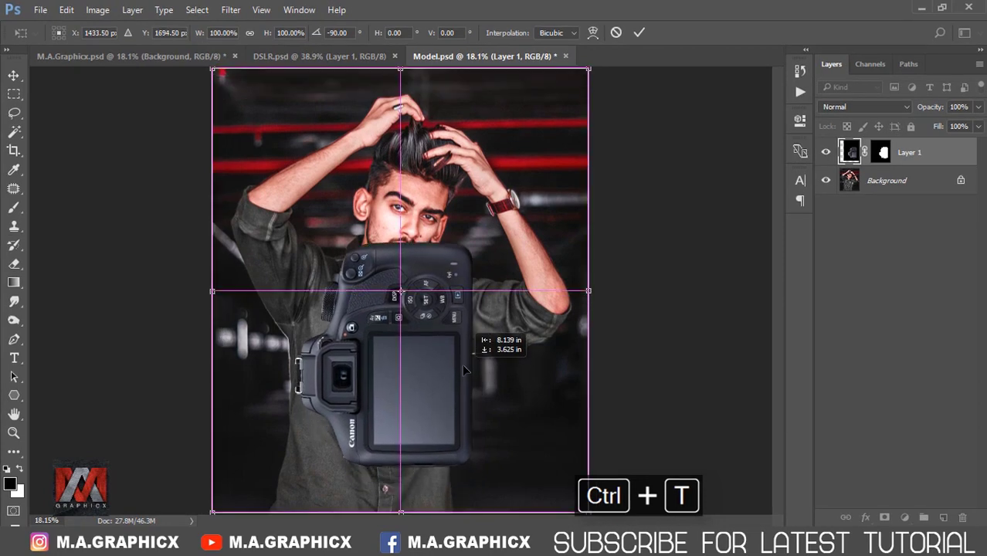
left_click_drag(464, 371, 463, 370)
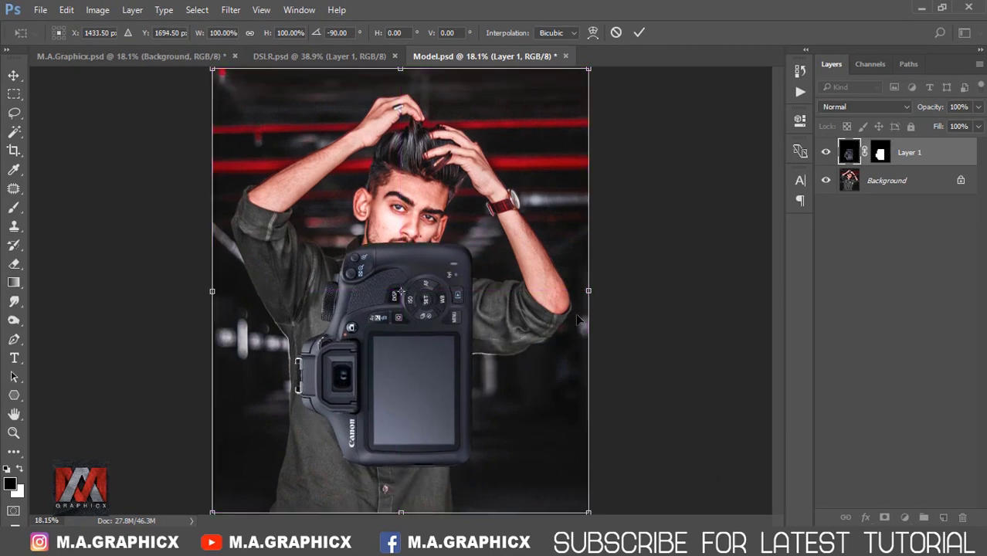
left_click(641, 33)
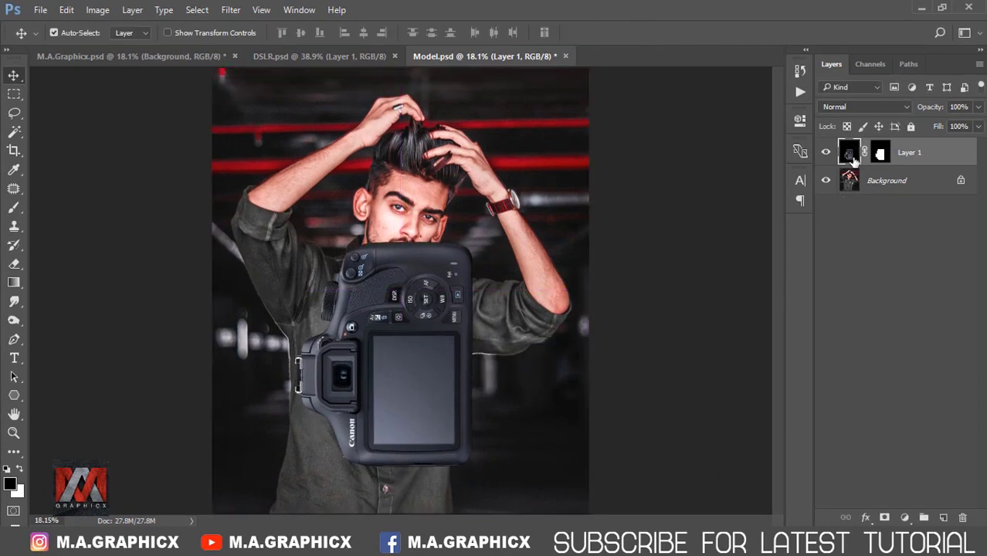
Duplicate the Background photo above Layer 1 and shrink the copy onto the camera
left_click(888, 182)
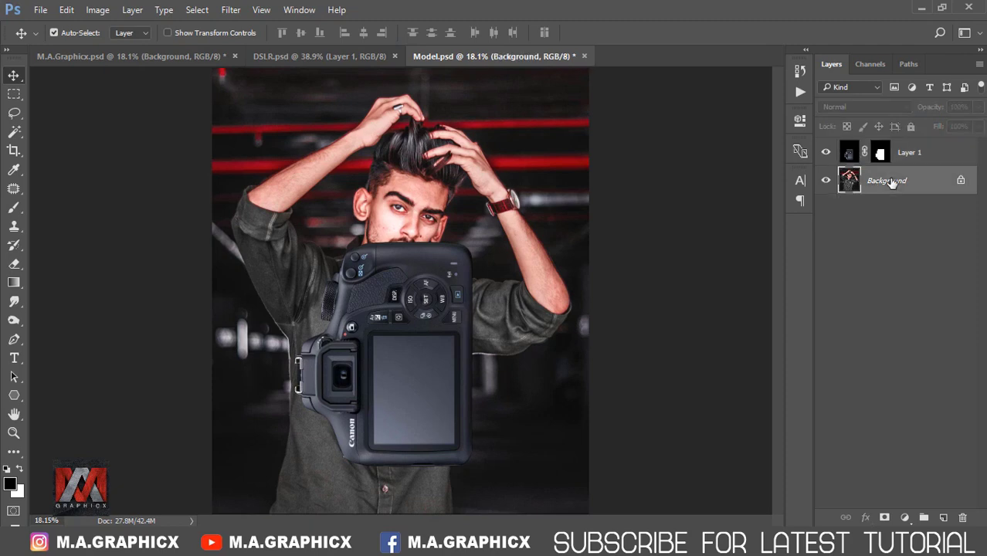
key("ctrl+j")
left_click_drag(926, 181, 883, 160)
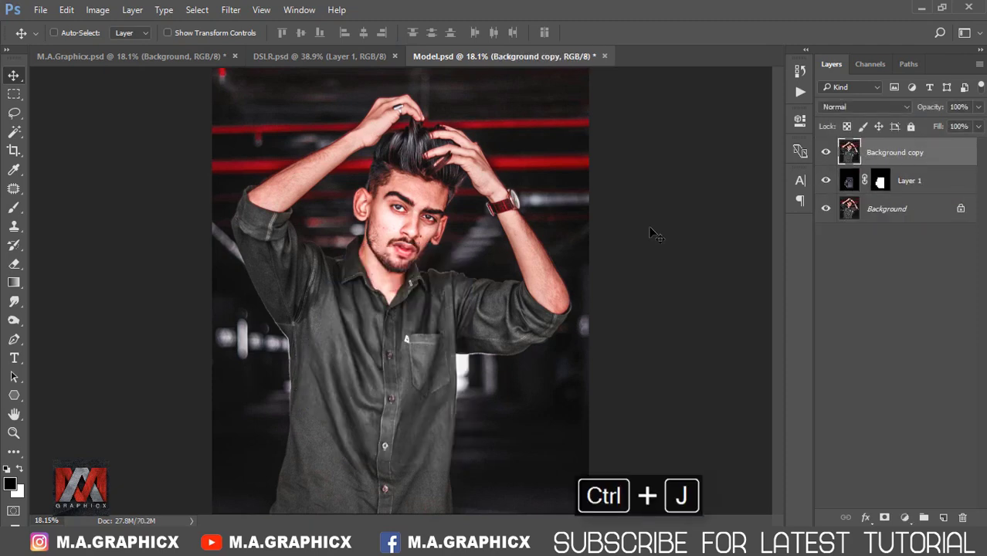
key("ctrl+t")
left_click_drag(590, 74, 307, 402)
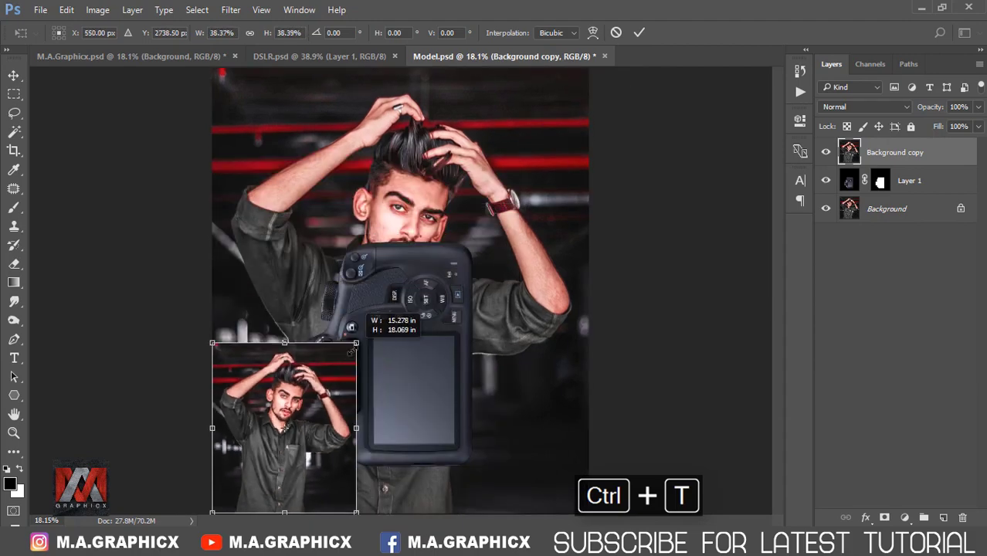
left_click_drag(224, 408, 385, 357)
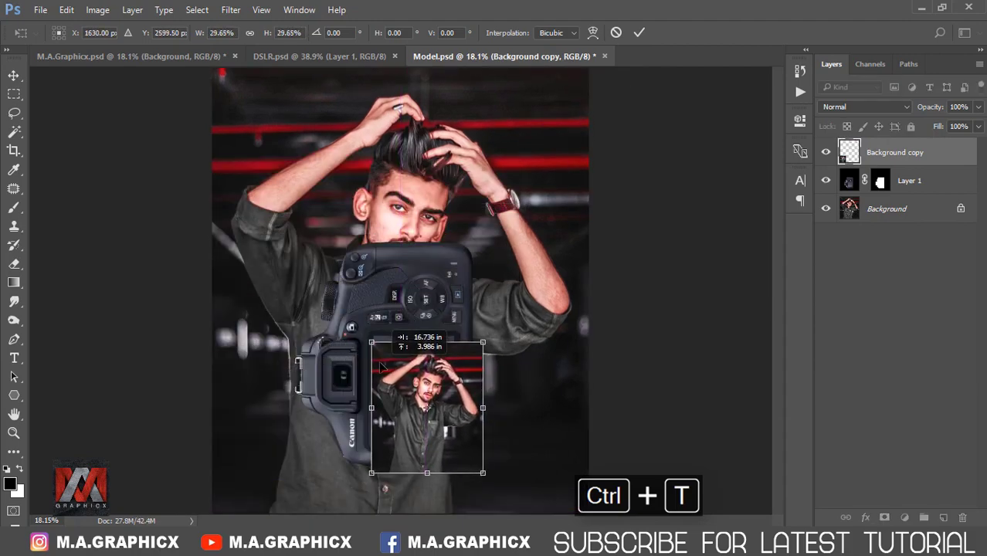
Fine-tune the photo copy's size and position to fit the camera's rear screen
scroll(390, 357, "up", 3)
scroll(391, 358, "up", 3)
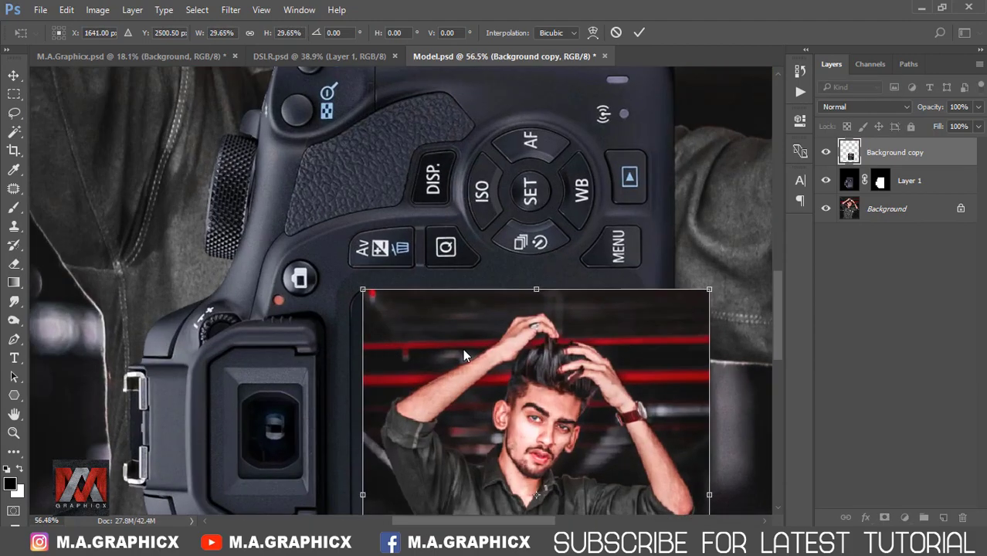
key("alt+space")
key("Escape")
mouse_move(443, 359)
left_mouse_down()
mouse_move(371, 222)
mouse_move(367, 194)
left_mouse_up()
scroll(451, 357, "down", 3)
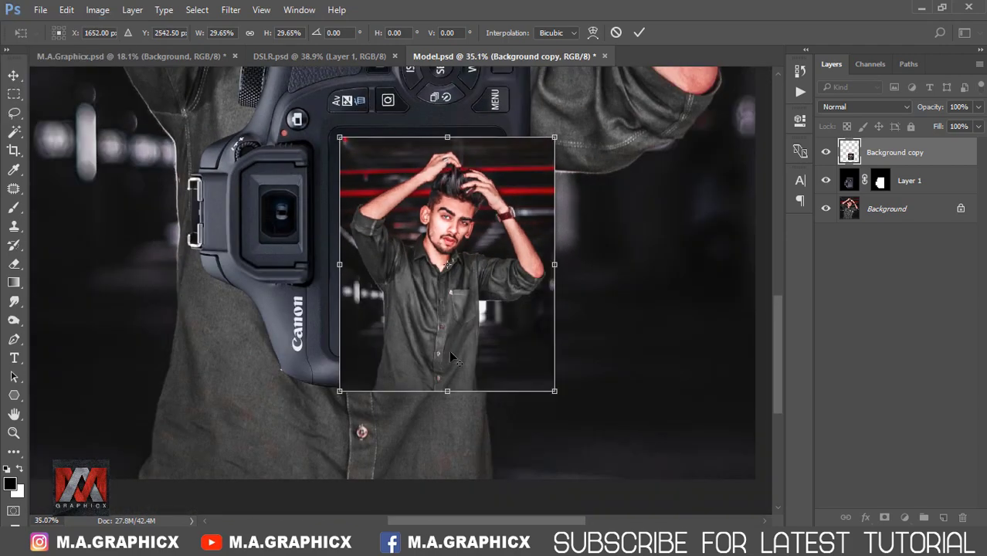
scroll(488, 386, "up", 1)
left_click_drag(572, 395, 529, 340)
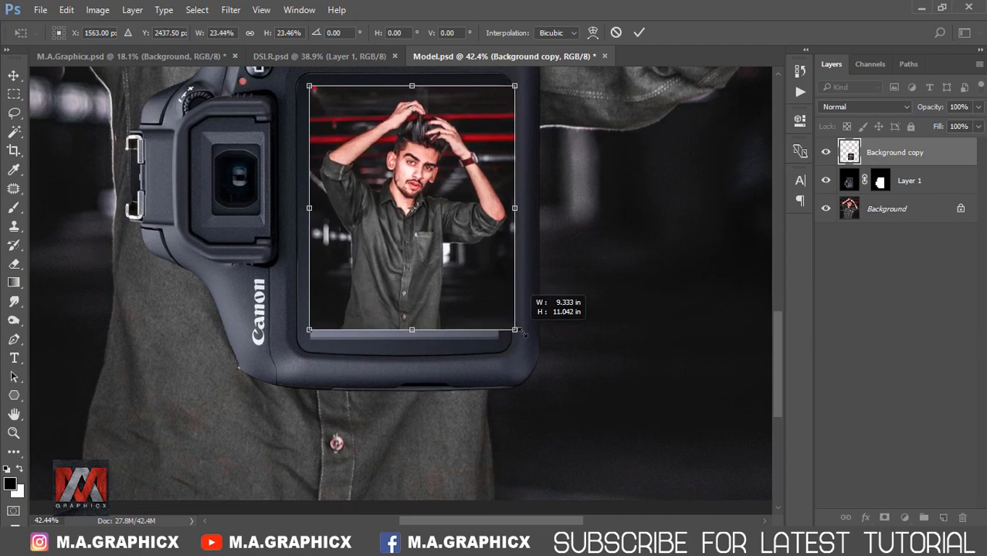
left_click(638, 33)
Lower the photo copy to 34% opacity and align it over the camera screen
left_click_drag(425, 146, 417, 204)
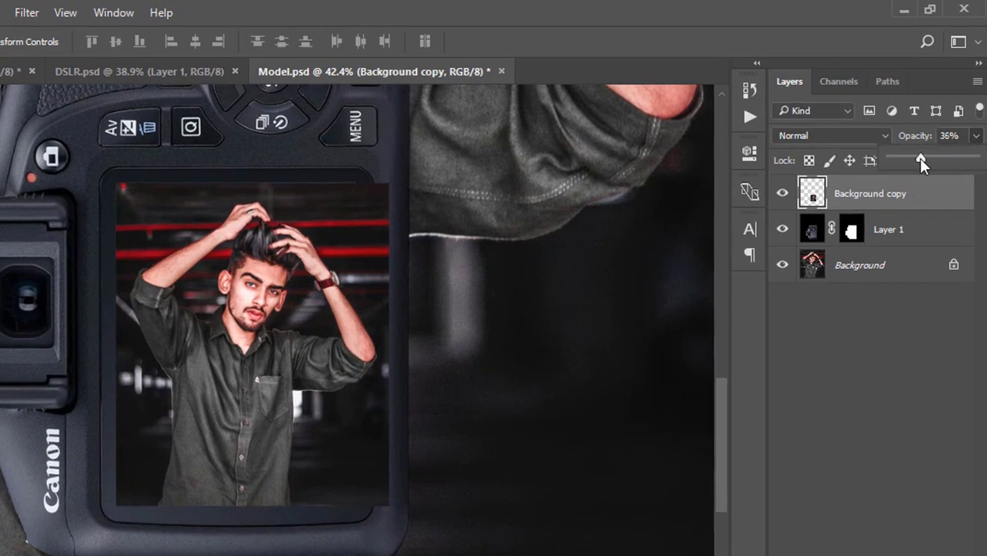
left_click_drag(919, 162, 917, 159)
left_click_drag(266, 286, 251, 279)
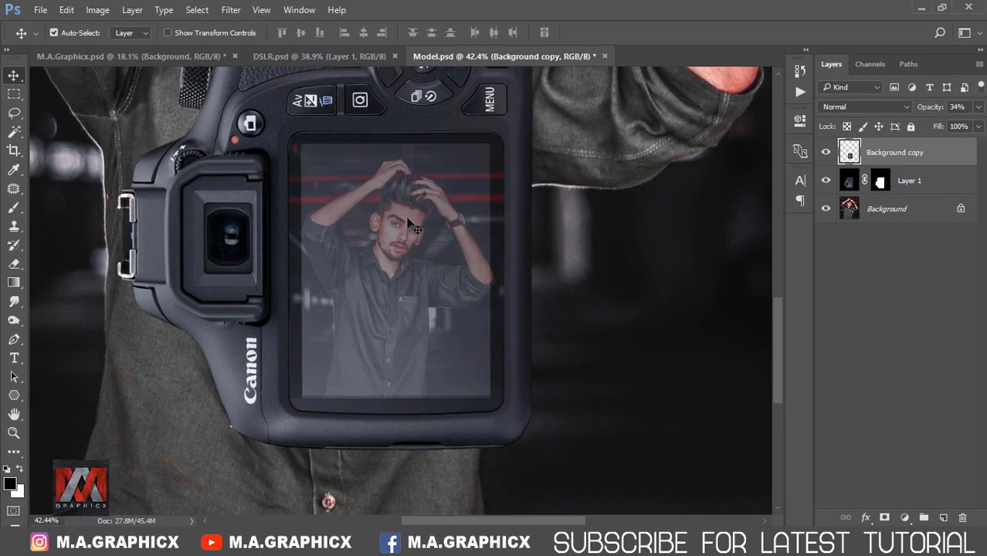
scroll(506, 276, "up", 3)
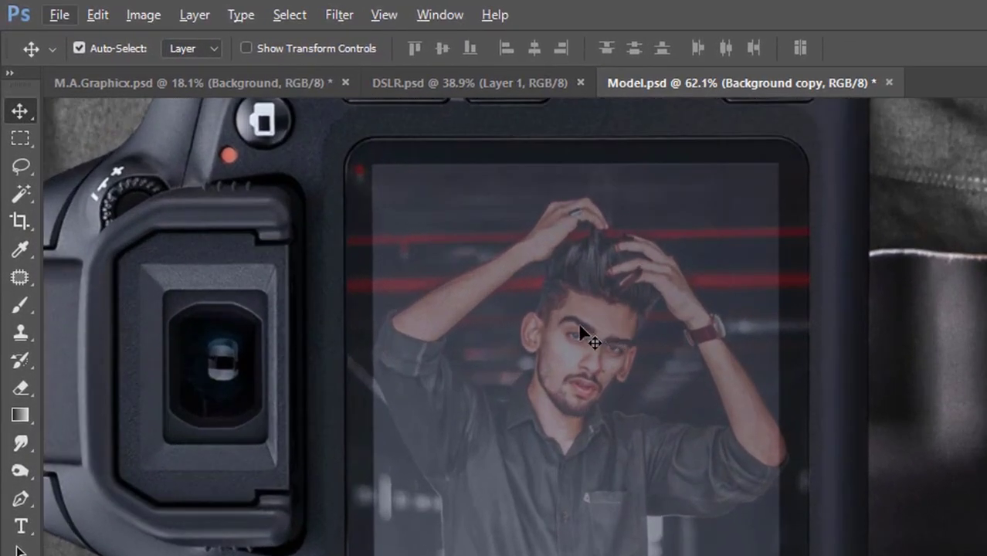
Delete the photo copy outside a rectangle matching the camera screen's edges
left_click(21, 139)
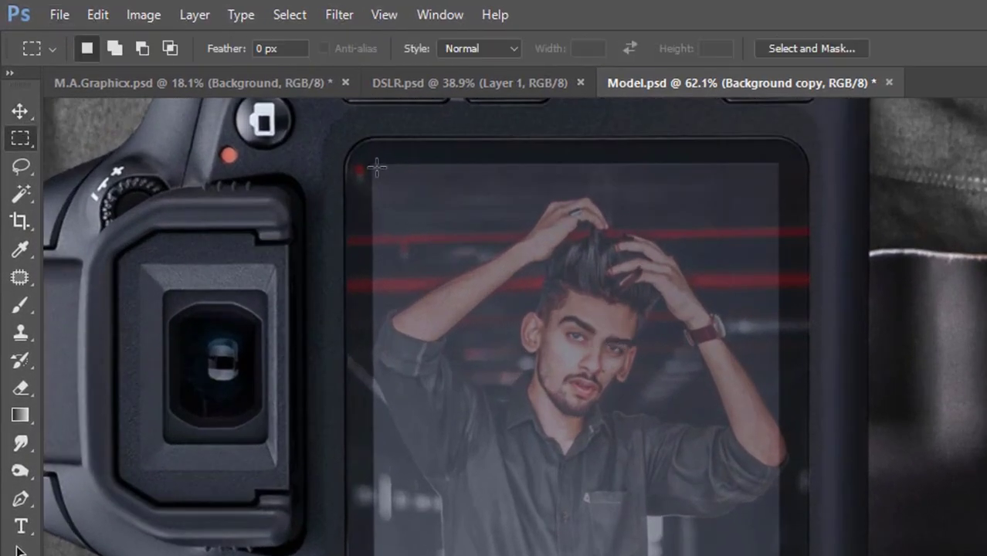
left_click_drag(373, 165, 532, 480)
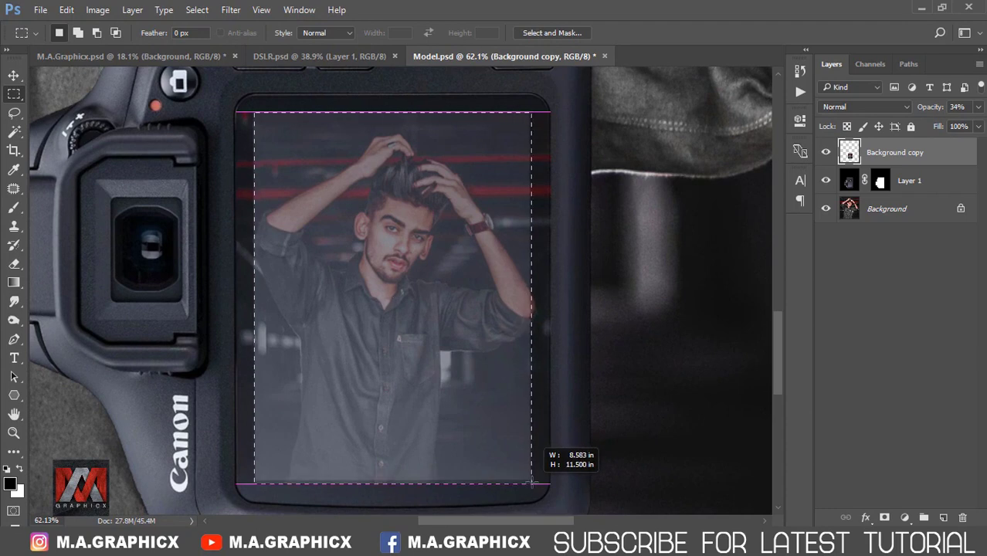
left_click_drag(532, 481, 531, 480)
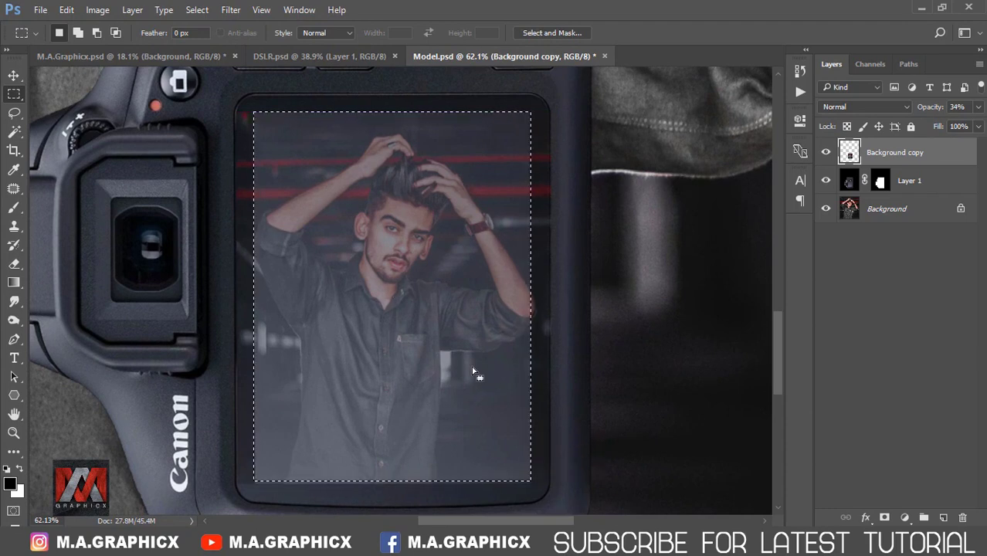
key("ctrl+shift+i")
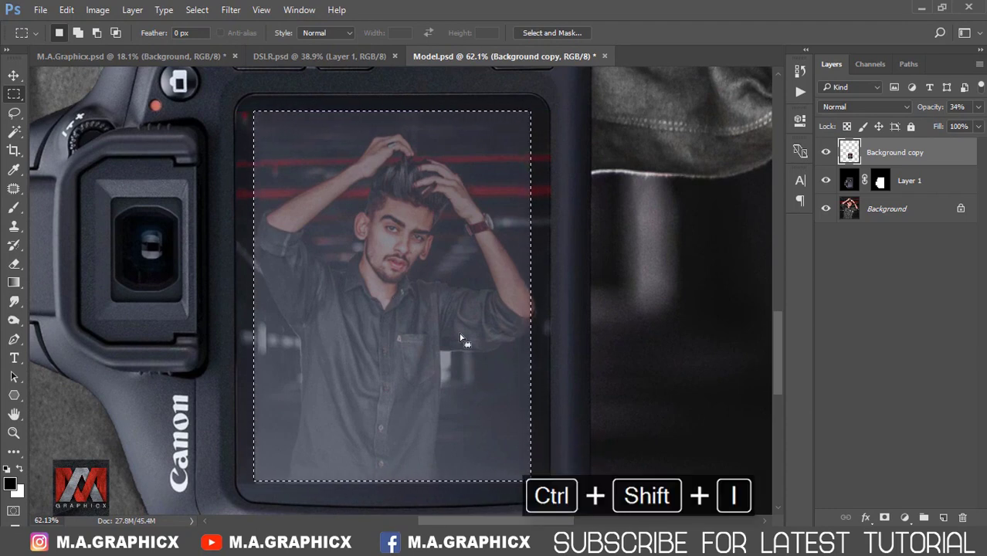
key("shift")
key("shift+Delete")
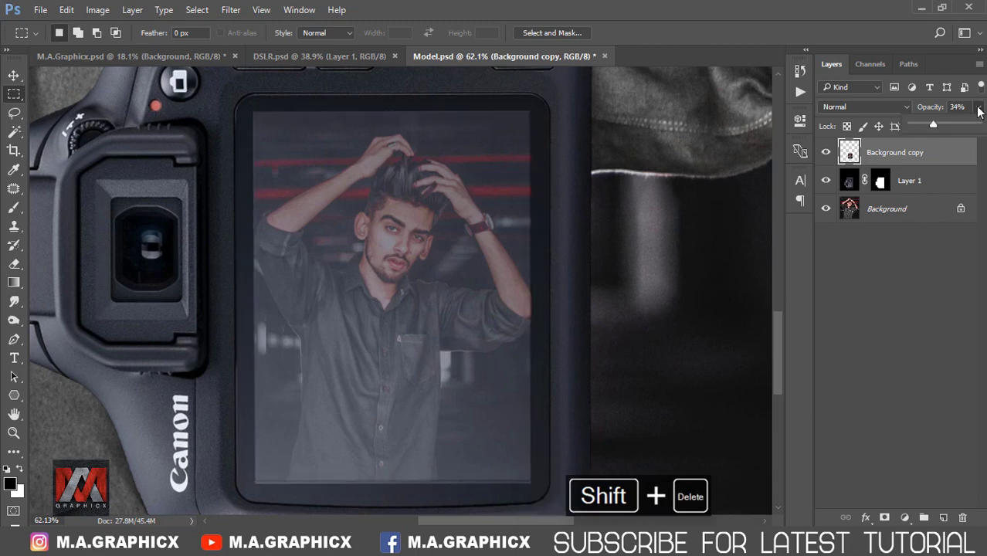
Restore the screen photo to 100% opacity, compare its visibility, and fit the image on screen
left_click_drag(933, 126, 979, 125)
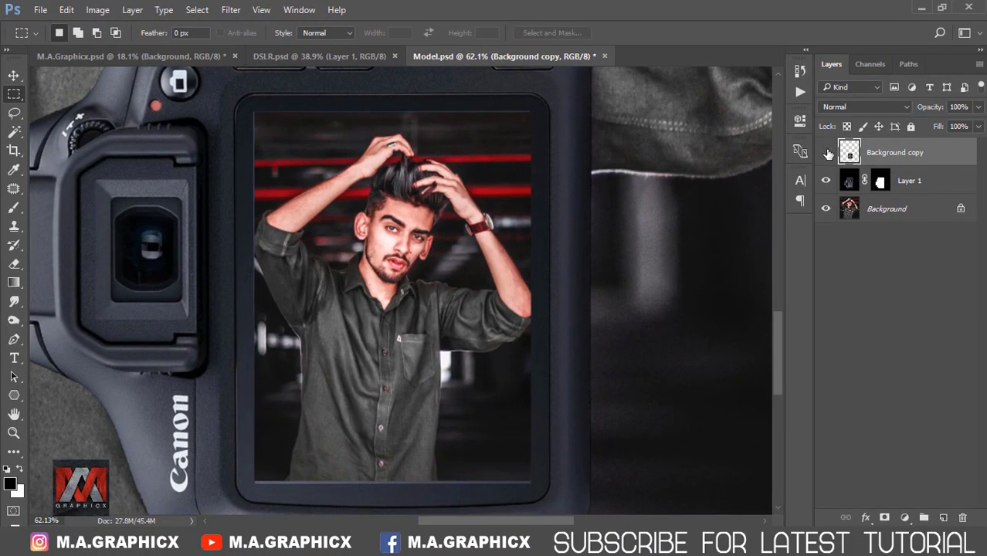
left_click(826, 153)
left_click(826, 153)
key("ctrl+0")
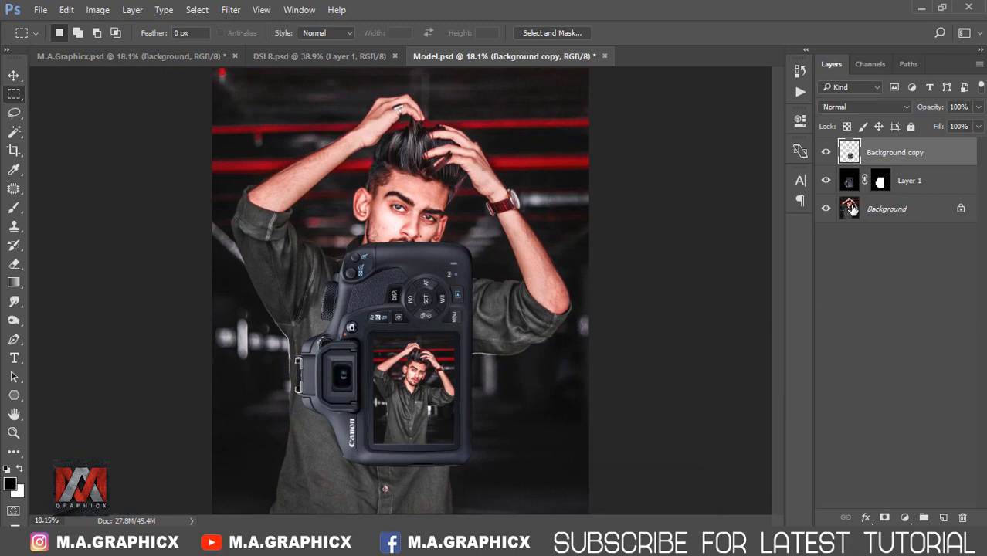
Apply a Motion Blur of -36° angle and 82 pixels distance to the Background layer
left_click(851, 208)
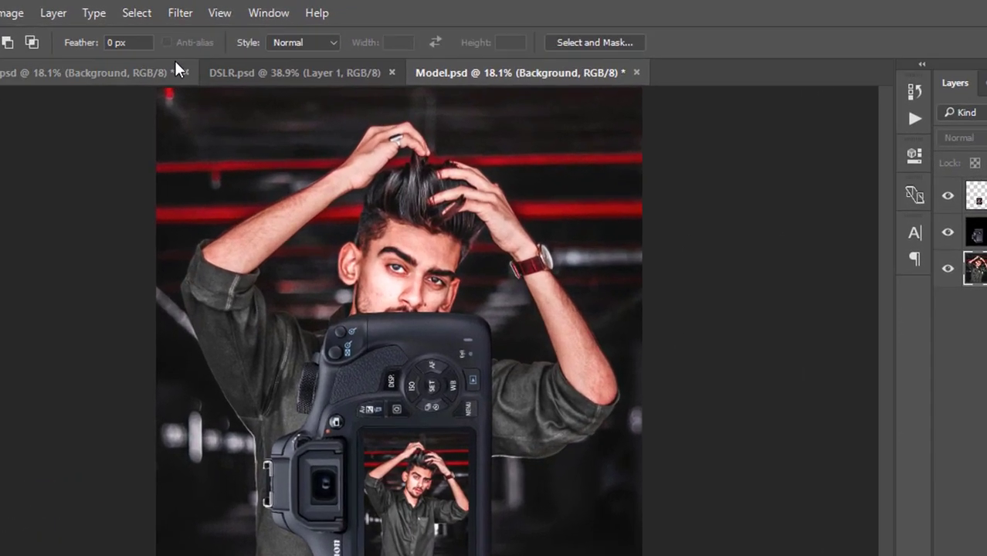
left_click(230, 9)
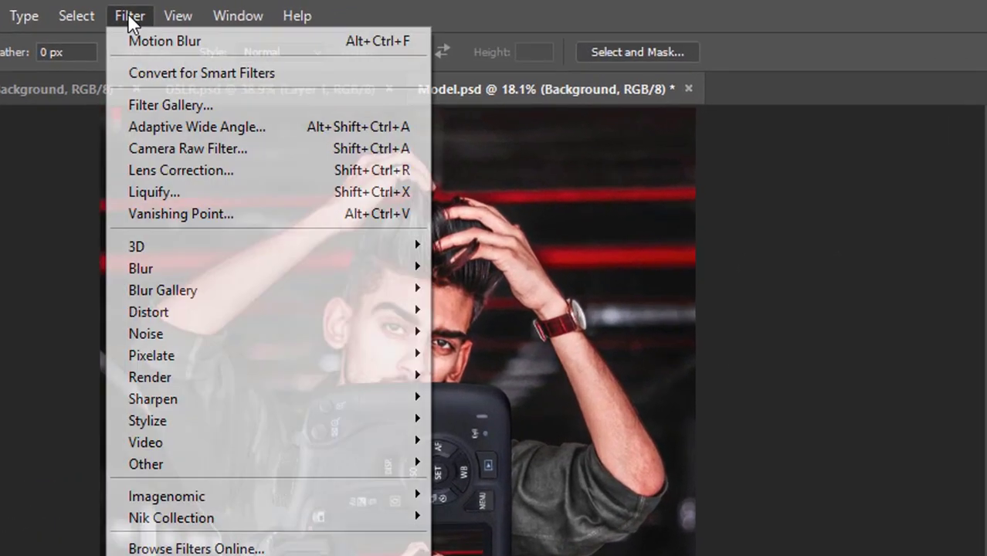
mouse_move(270, 268)
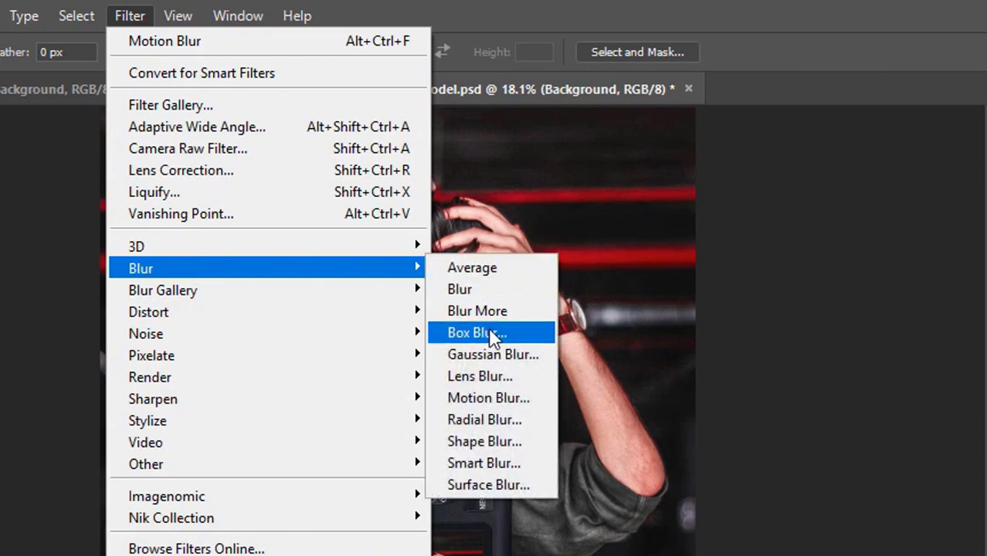
left_click(515, 400)
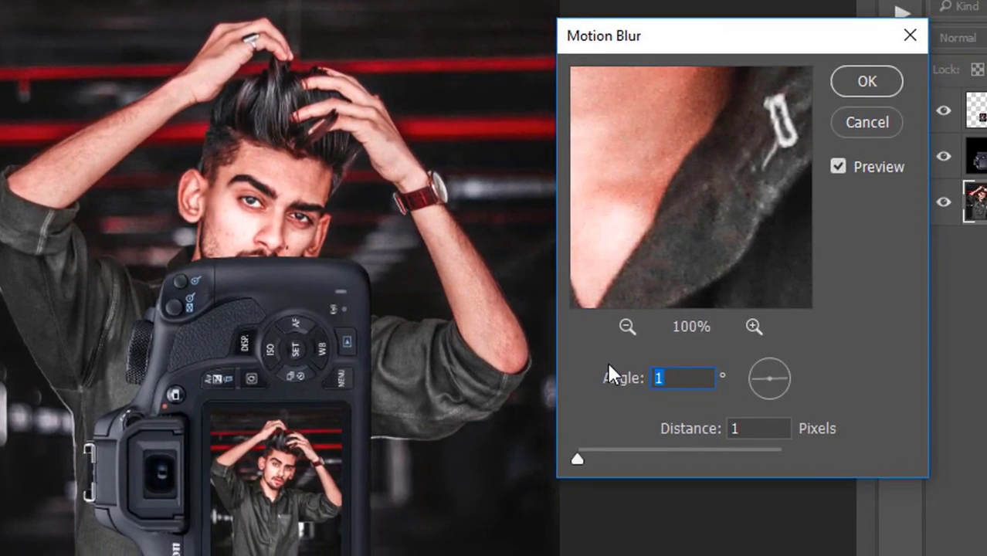
type("-36")
key("Tab")
type("82")
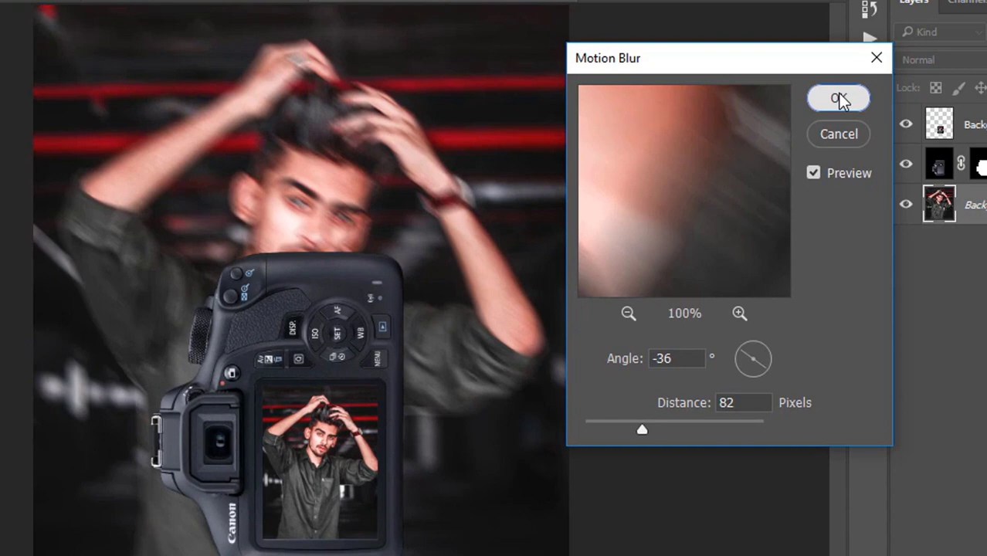
left_click(839, 99)
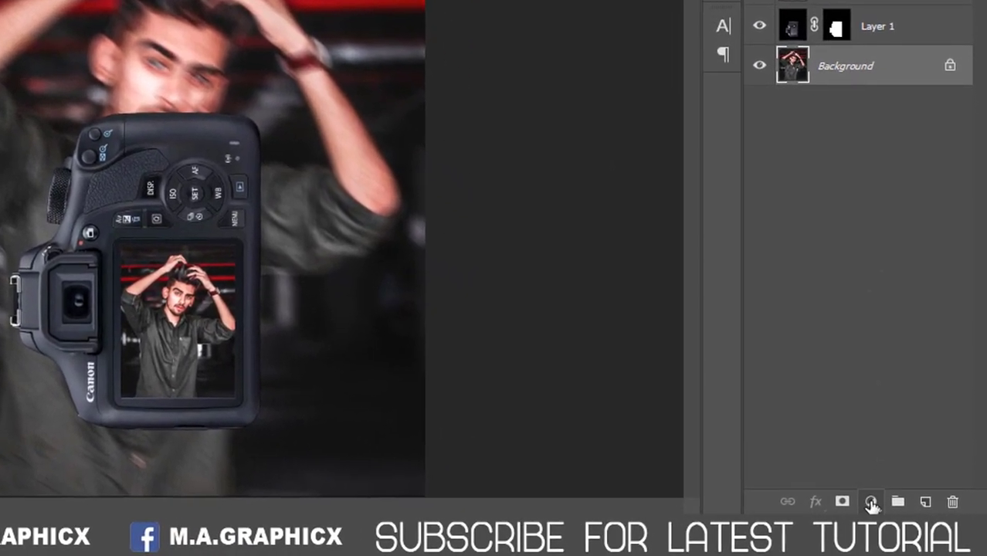
Add a radial, reversed Gradient fill layer as a vignette
left_click(904, 517)
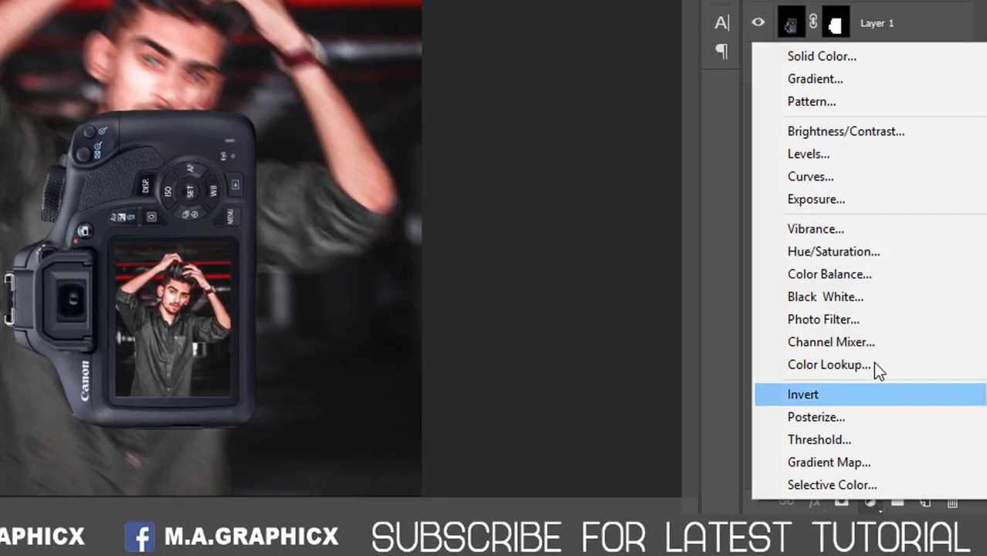
left_click(825, 79)
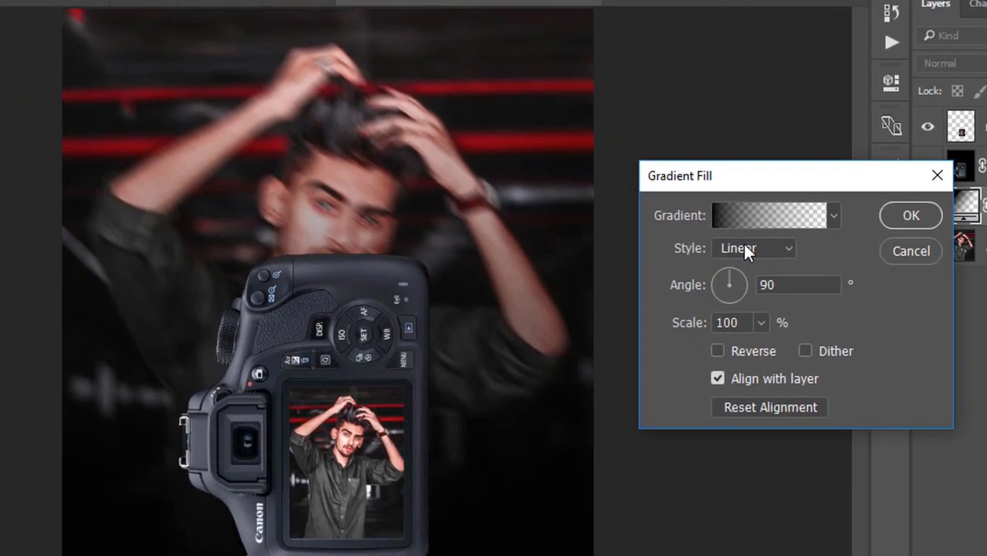
left_click(746, 251)
left_click(762, 284)
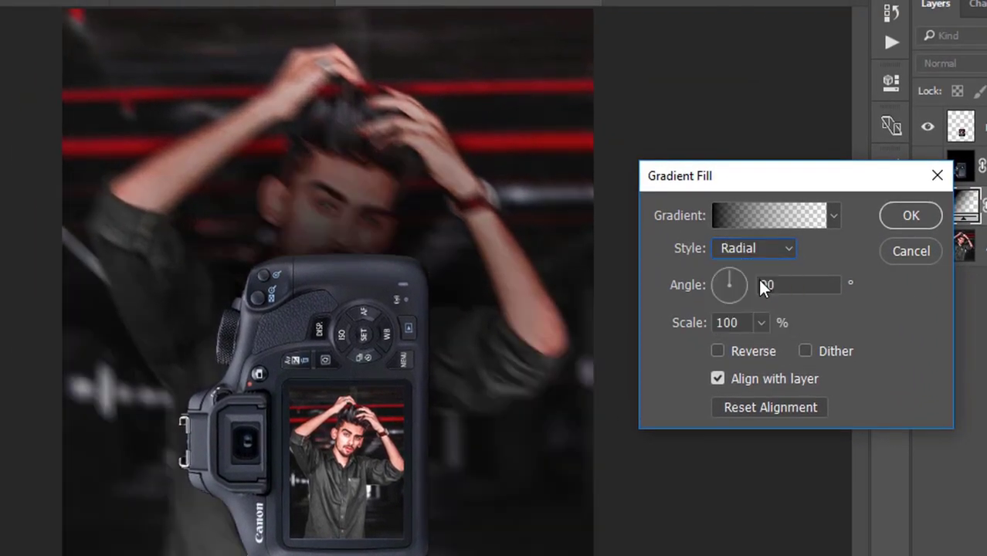
left_click(751, 346)
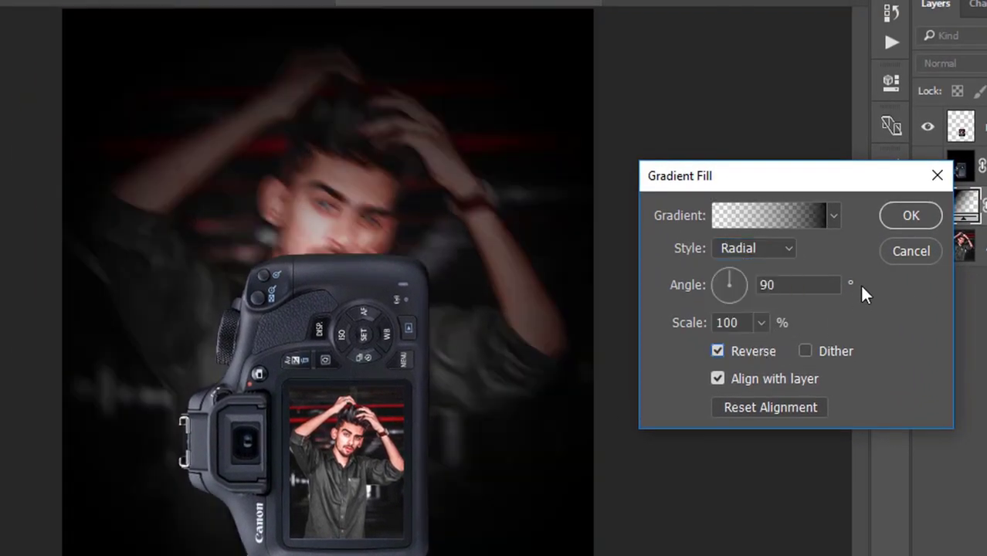
left_click(909, 216)
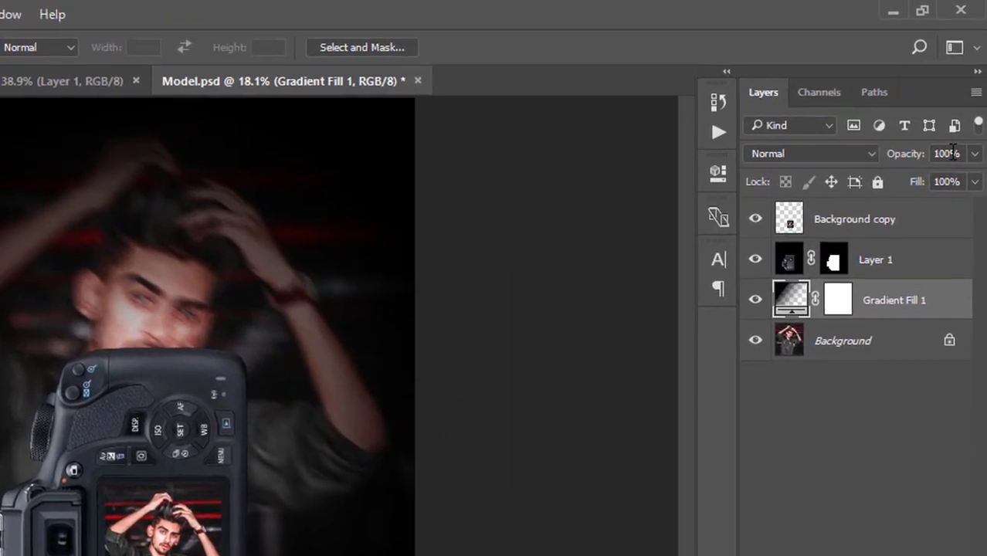
Set the vignette layer's opacity to 30% and compare it on and off
left_click(959, 107)
type("30")
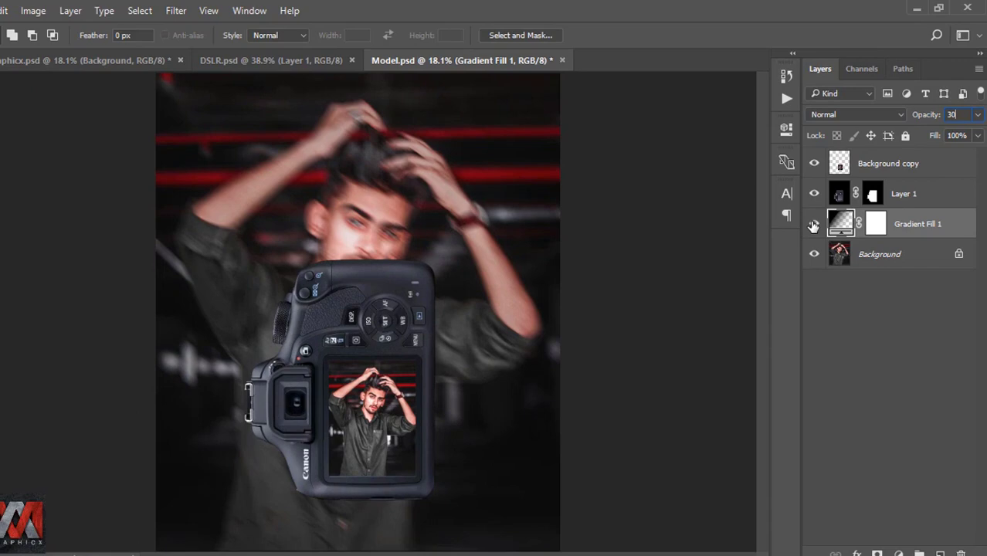
left_click(825, 210)
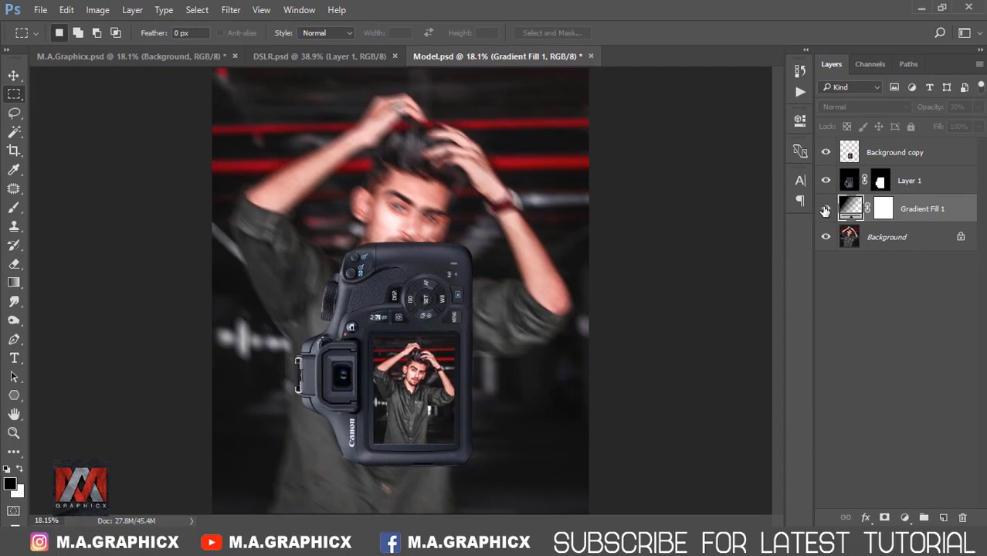
left_click(824, 210)
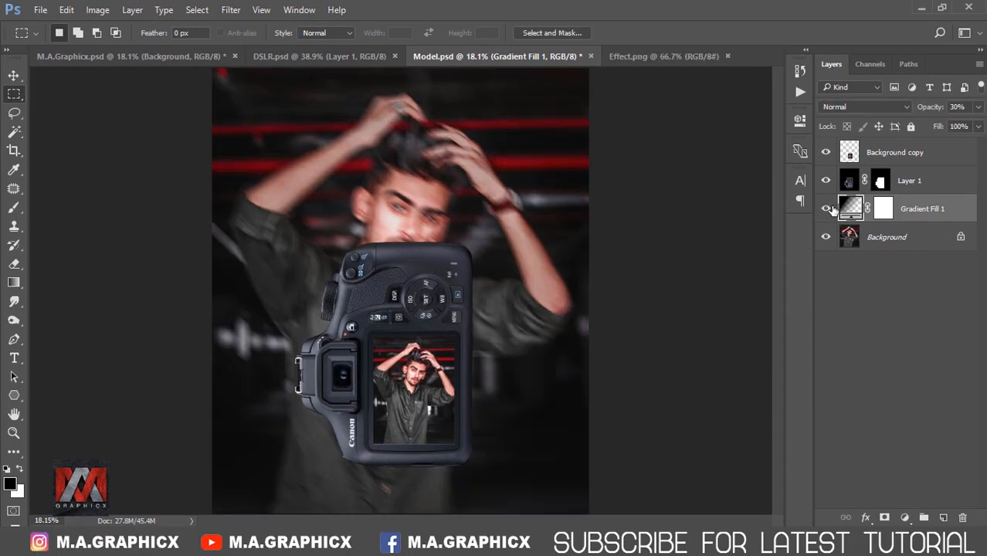
Move the bokeh particles from Effect.png into Model.psd above the Background copy
left_click(849, 154)
left_click(672, 59)
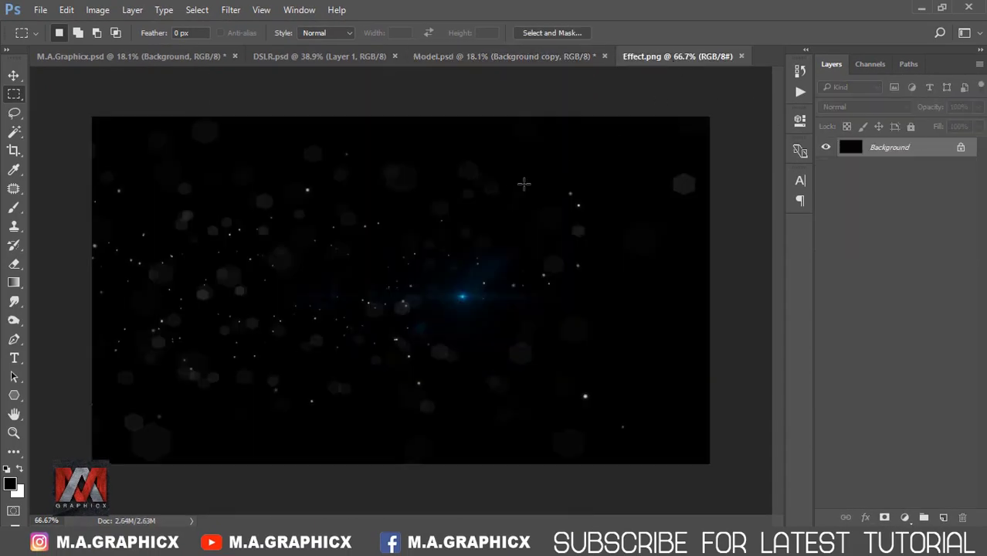
left_click(15, 76)
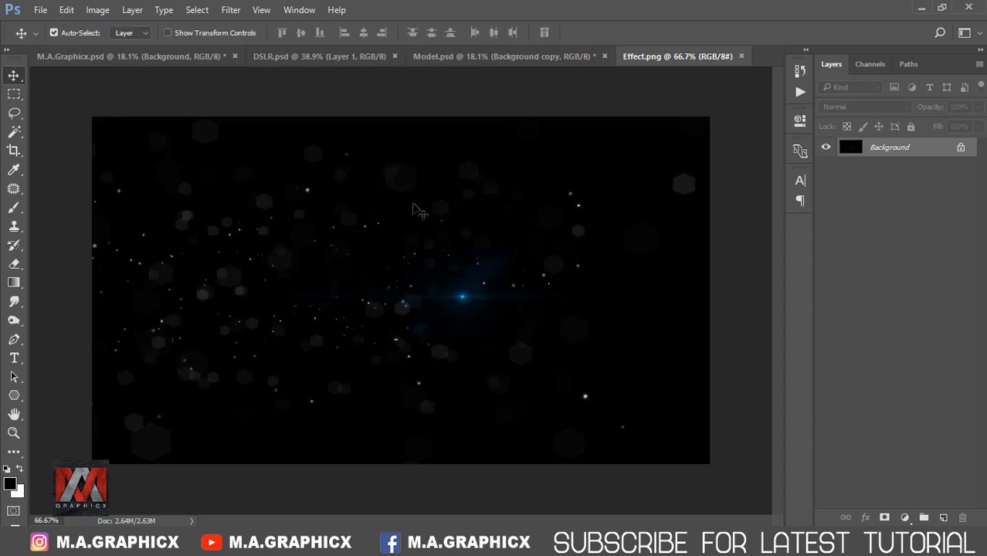
mouse_move(414, 208)
left_mouse_down()
mouse_move(446, 79)
mouse_move(329, 211)
mouse_move(251, 479)
left_mouse_up()
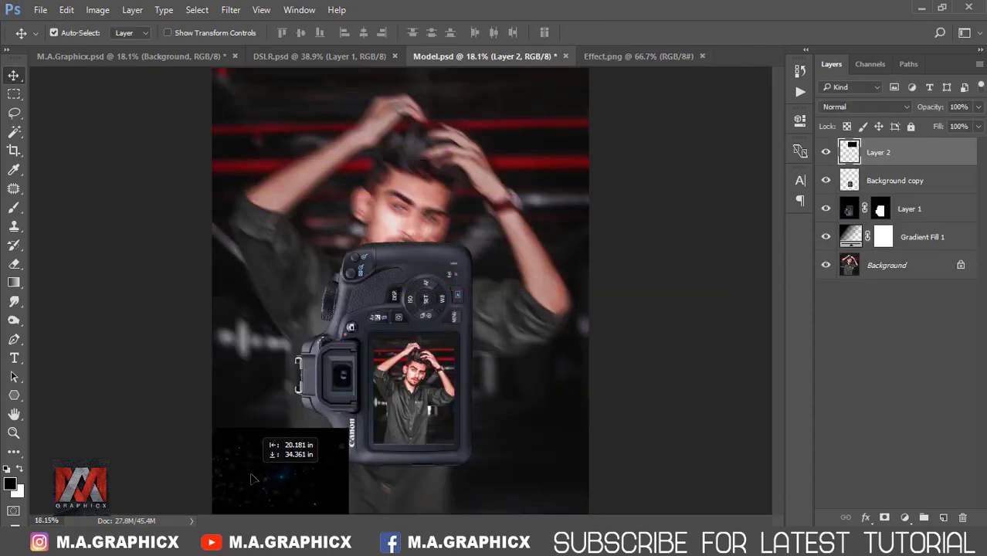
Enlarge the particle layer over the lower half and set its blend mode to Screen
key("ctrl+t")
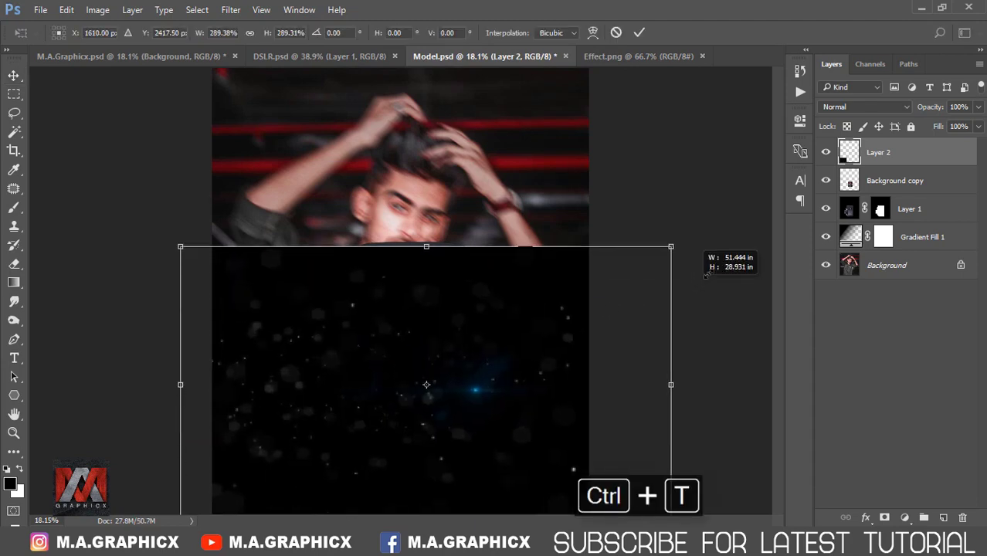
mouse_move(346, 429)
left_mouse_down()
mouse_move(531, 375)
mouse_move(481, 430)
mouse_move(466, 424)
left_mouse_up()
left_click_drag(435, 392, 480, 379)
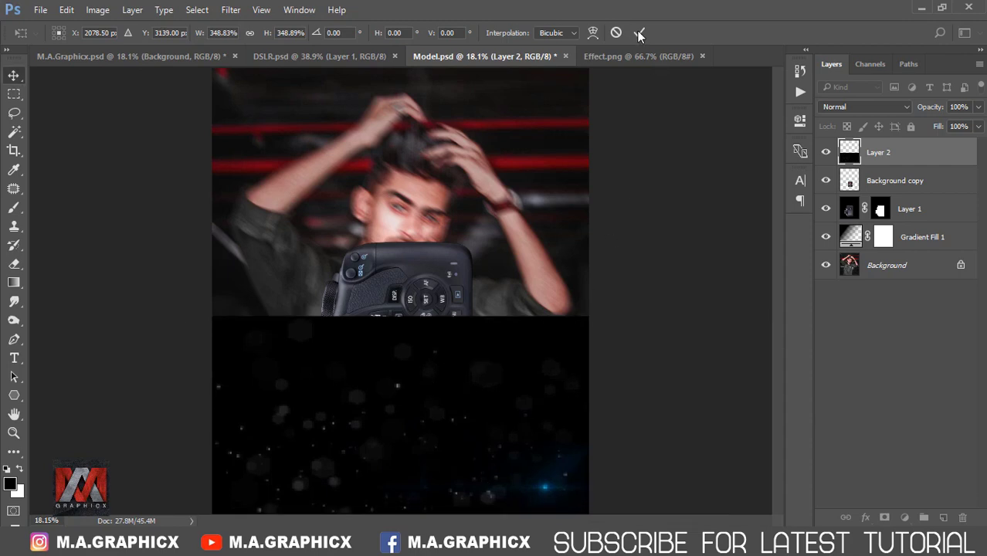
left_click(639, 33)
left_click(865, 107)
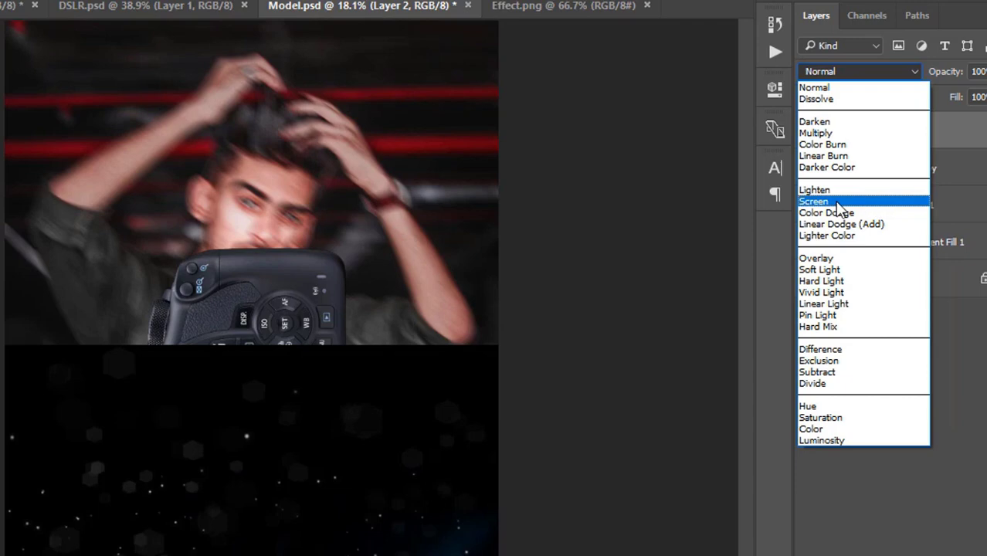
left_click(840, 202)
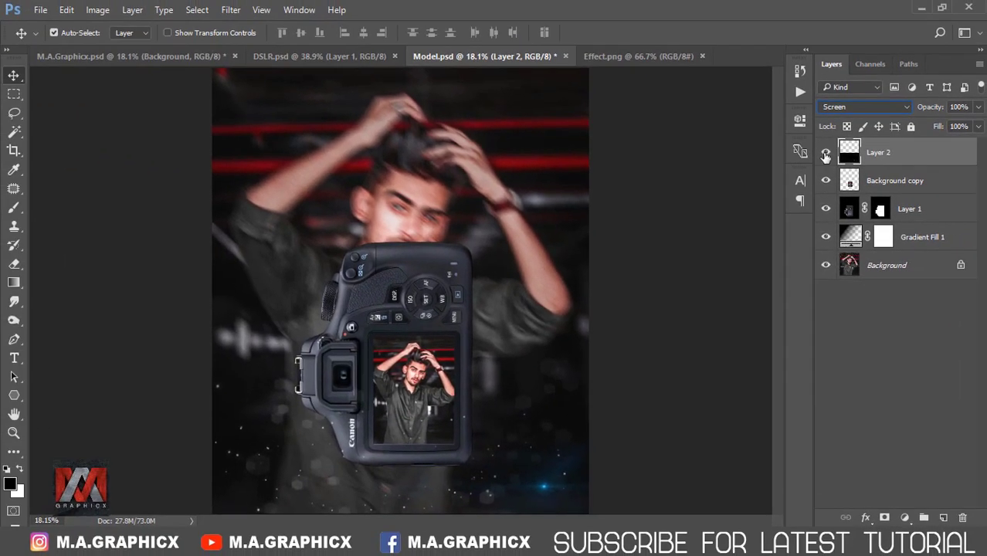
Toggle Layer 2's bokeh particles off and back on to compare the final composite
left_click(826, 154)
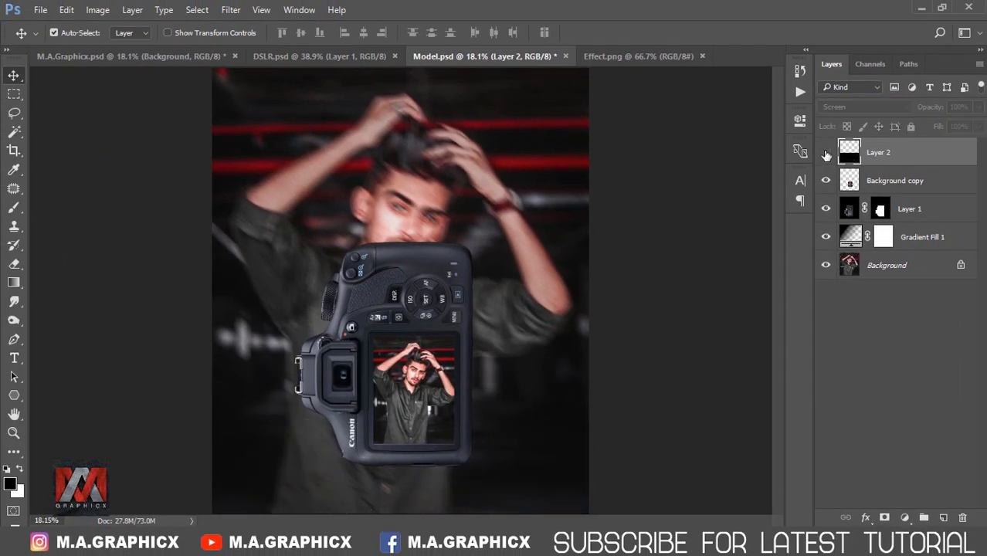
left_click(825, 154)
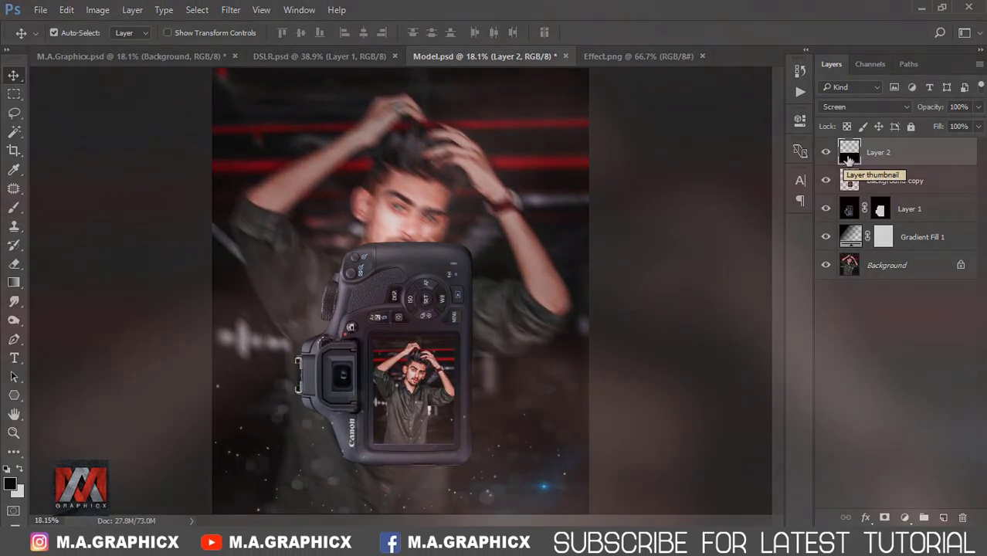